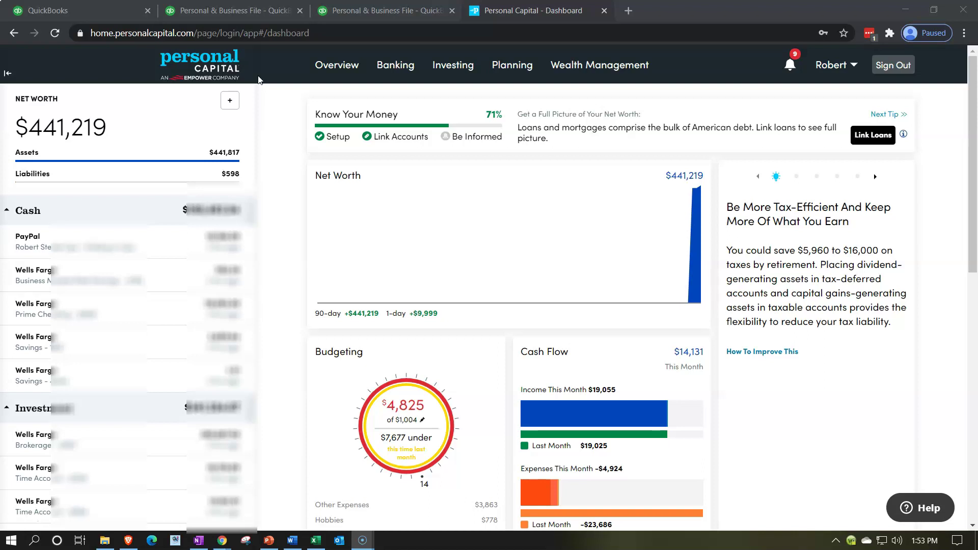
Review Personal Capital's net worth and cash-flow dashboard, then switch to the QuickBooks Personal & Business File
left_click(273, 114)
left_click(71, 10)
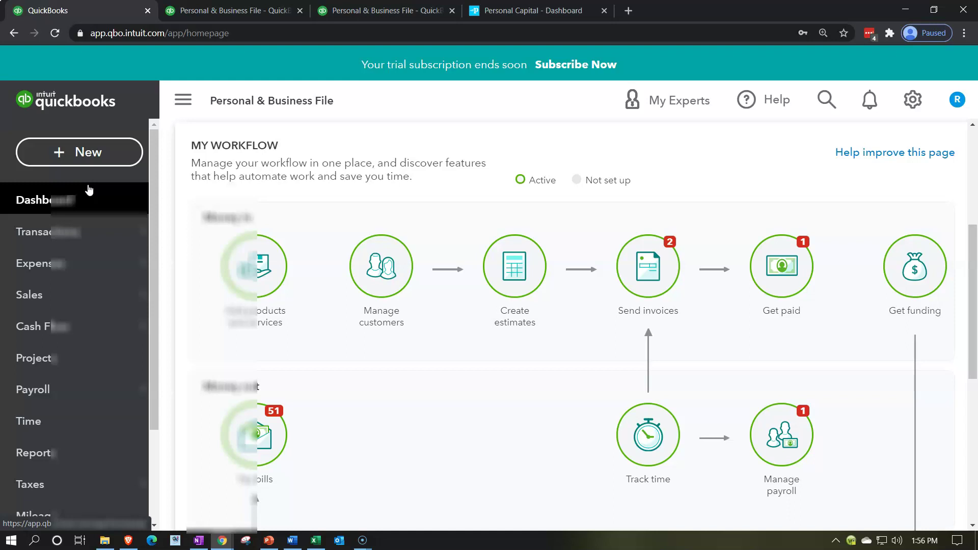
Review the Checking account's bank transactions list in QuickBooks
left_click(72, 232)
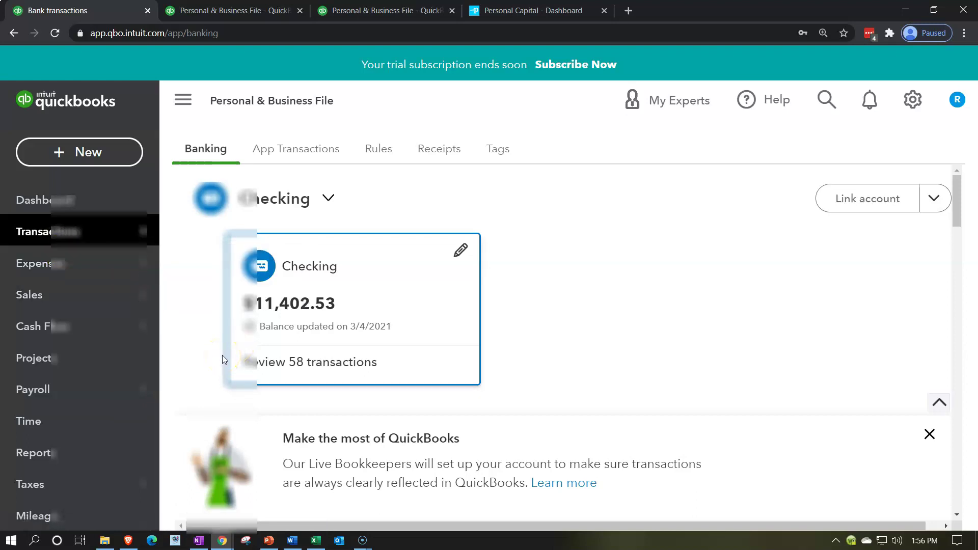
scroll(222, 359, "down", 5)
scroll(222, 359, "down", 4)
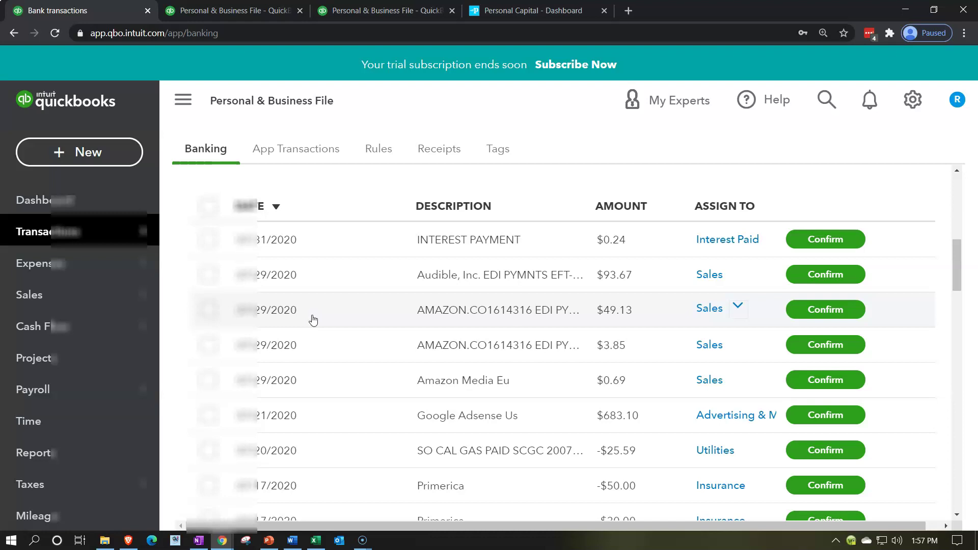
Look over the 2020 Balance Sheet, then the January–December 2020 Profit and Loss report
key("ctrl+Tab")
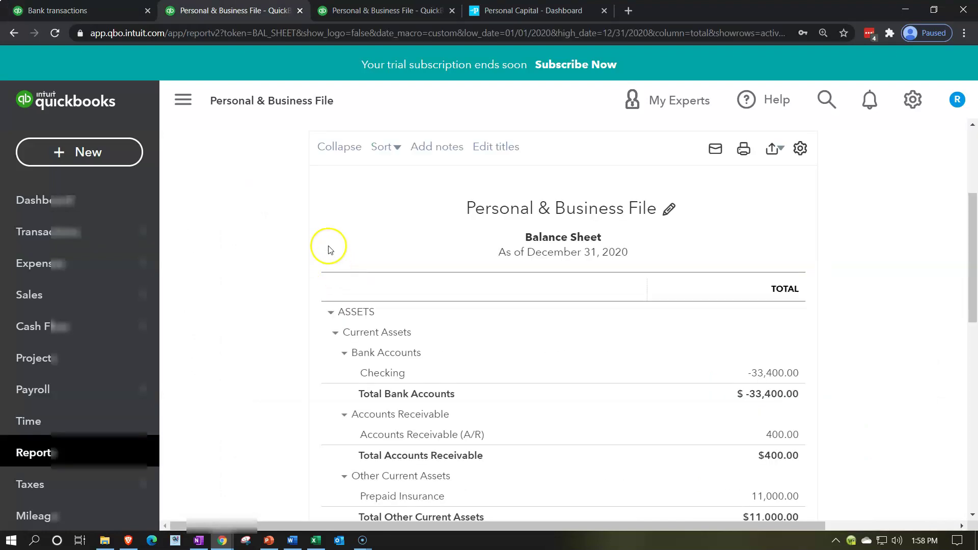
left_click(347, 10)
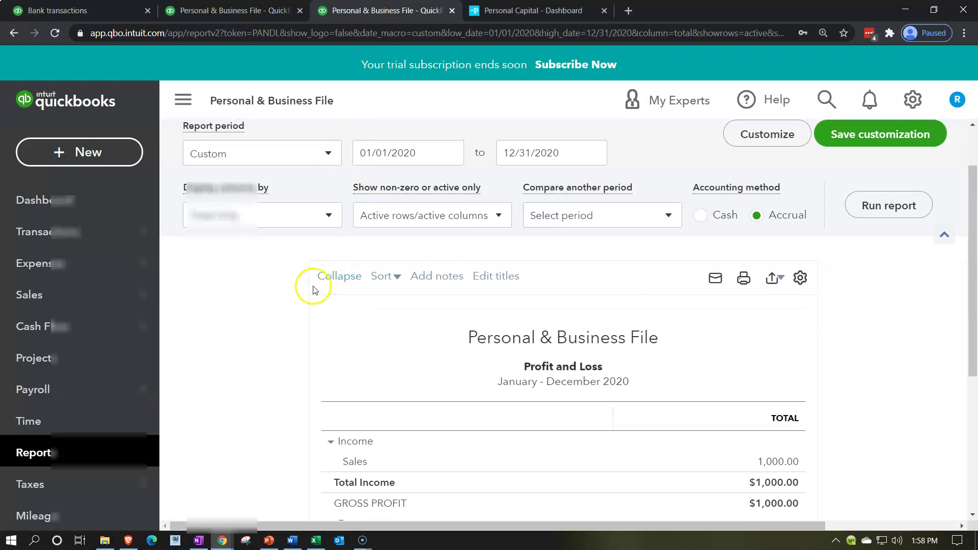
scroll(296, 305, "down", 3)
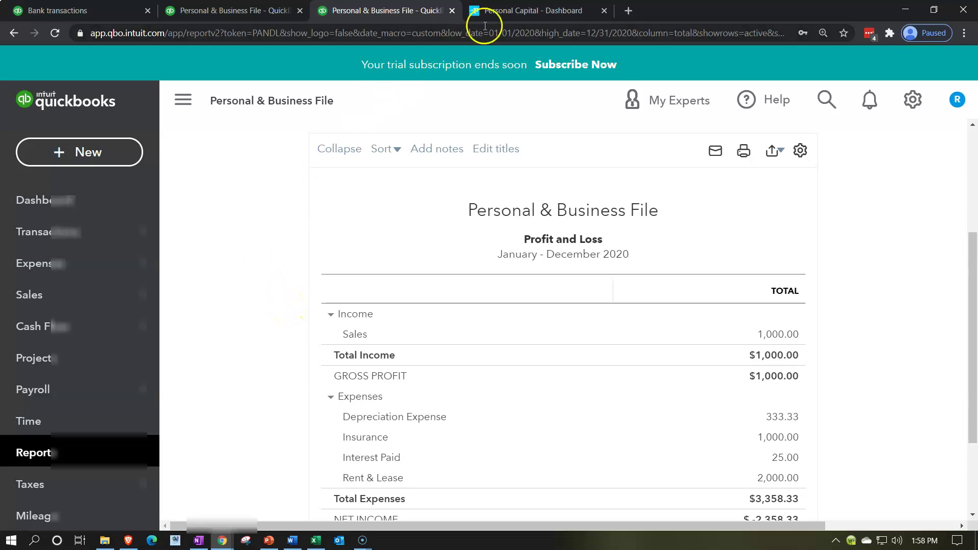
Return to the Personal Capital dashboard showing $441,219 net worth and $14,131 cash flow this month
left_click(501, 13)
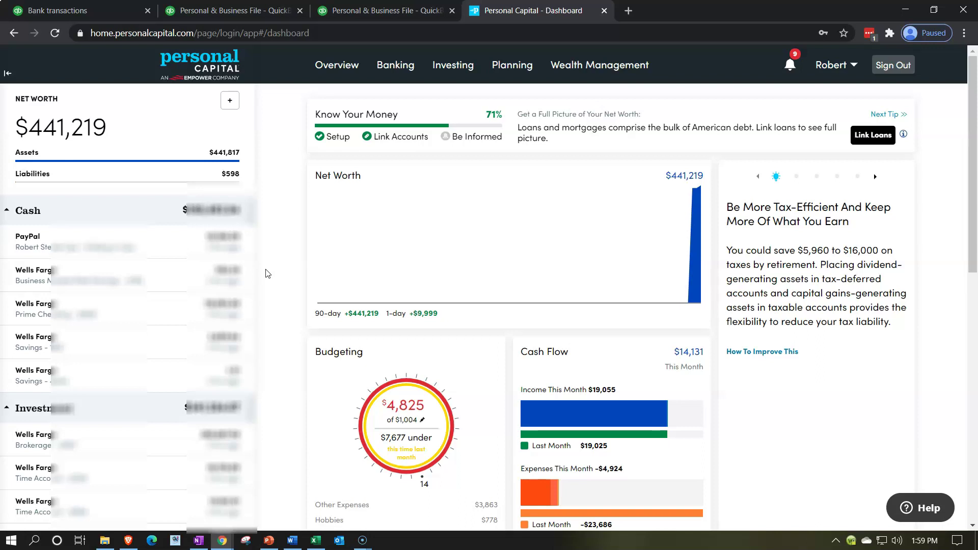
left_click(337, 66)
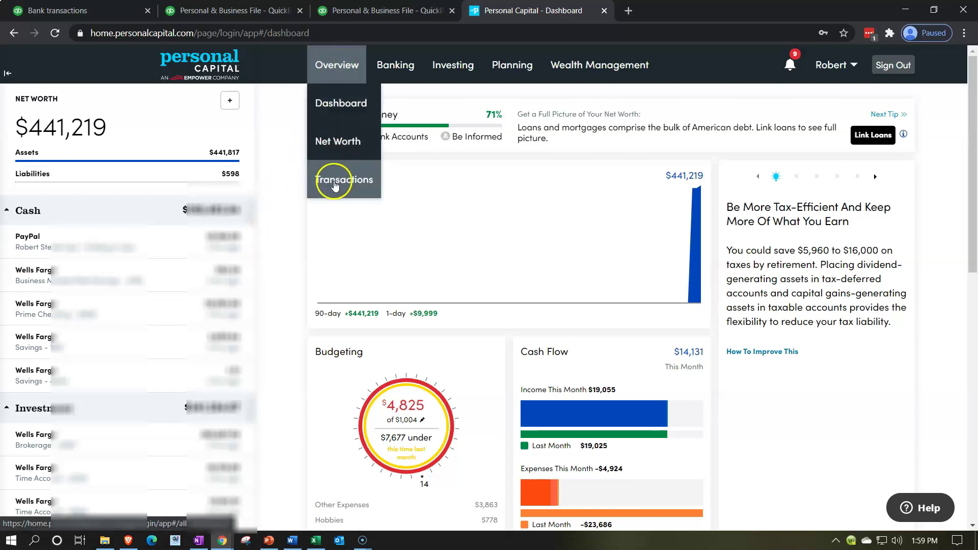
Compare Personal Capital's transactions filtered to Cash versus All accounts, then return to QuickBooks bank transactions
left_click(334, 184)
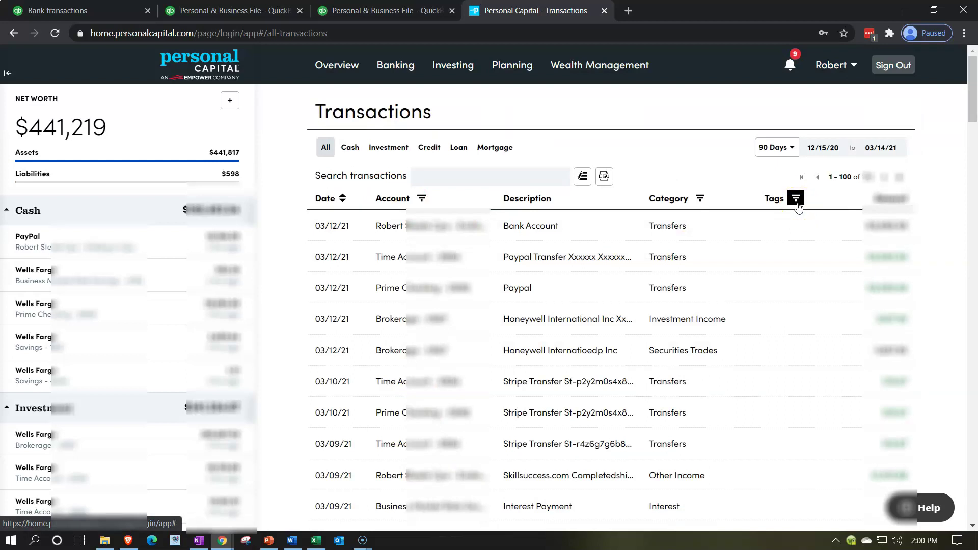
left_click(357, 147)
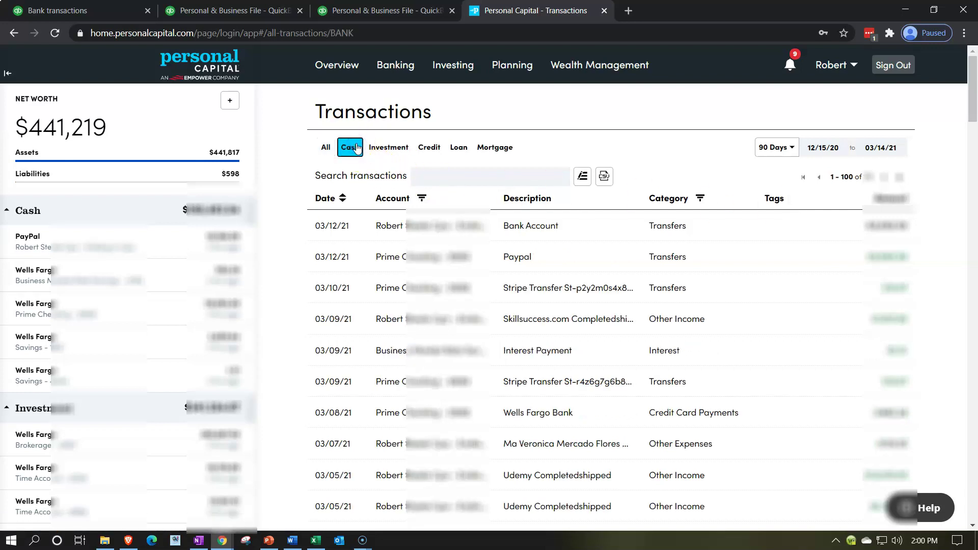
left_click(327, 148)
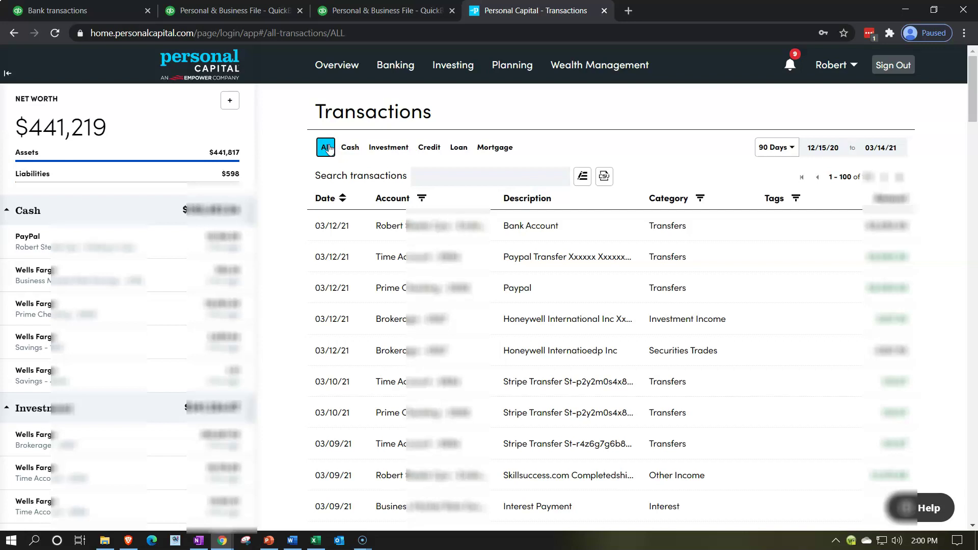
left_click(342, 151)
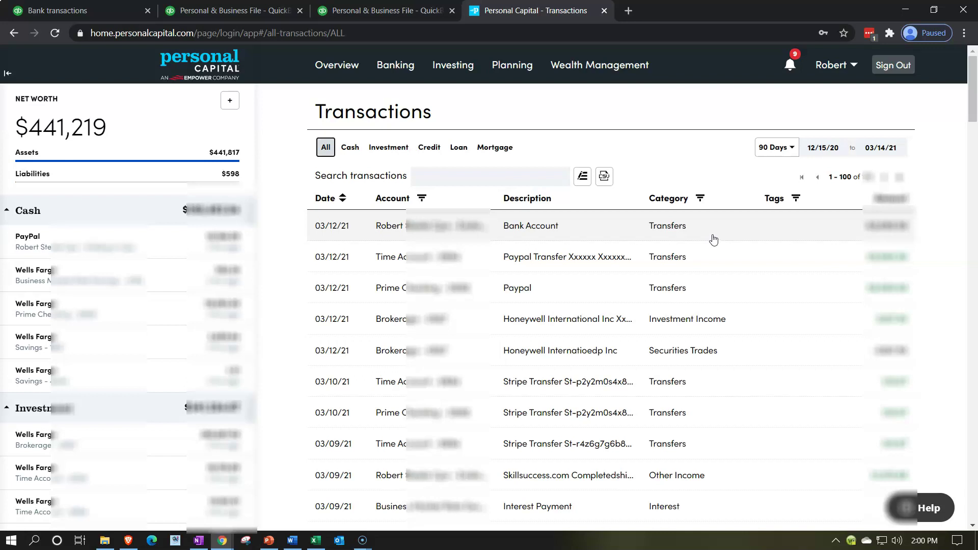
left_click(84, 10)
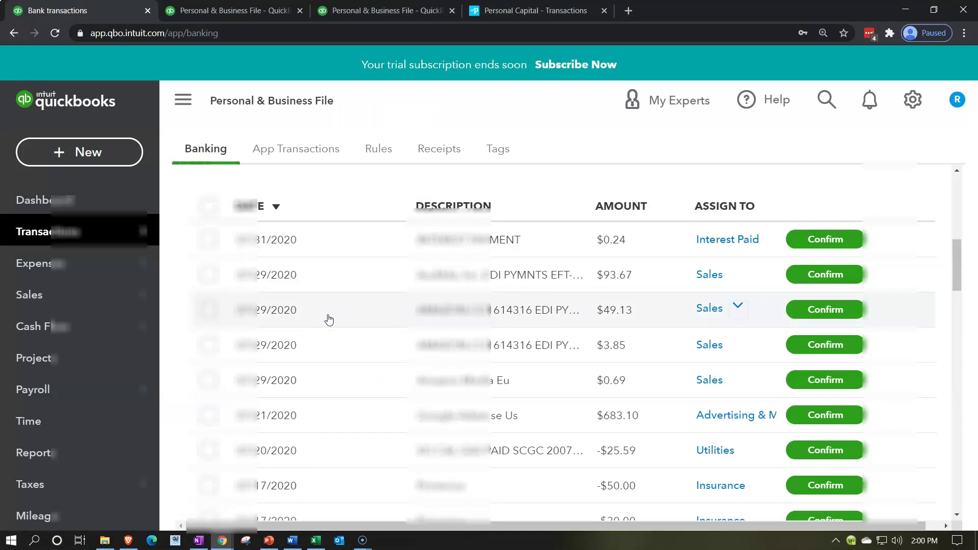
Check the suggested Assign To categories on the QuickBooks Banking list, then return to Personal Capital's transactions
left_click(614, 276)
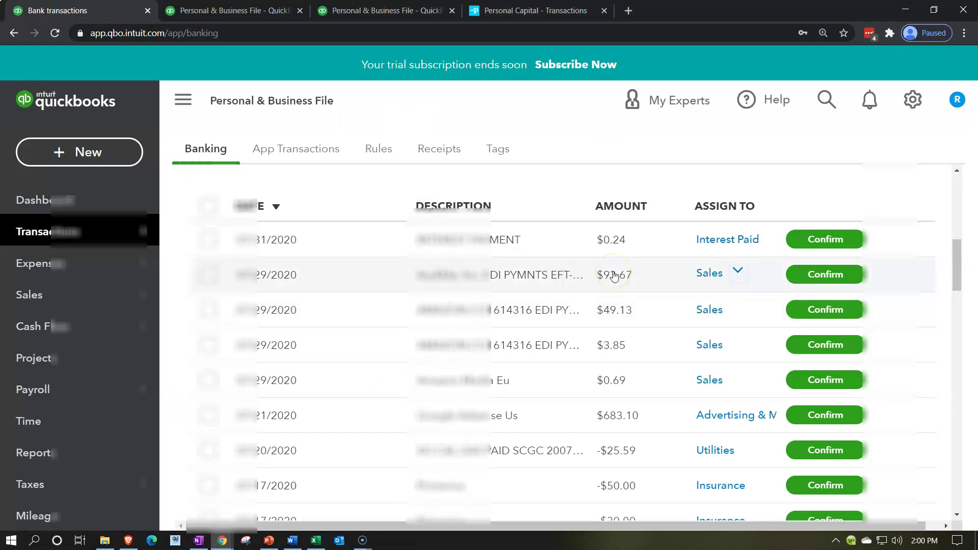
left_click(786, 241)
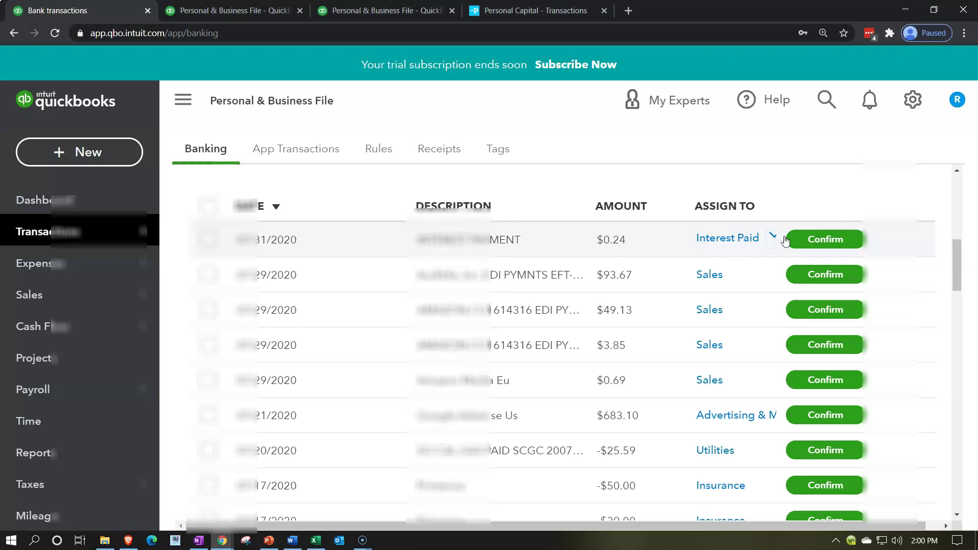
left_click(562, 16)
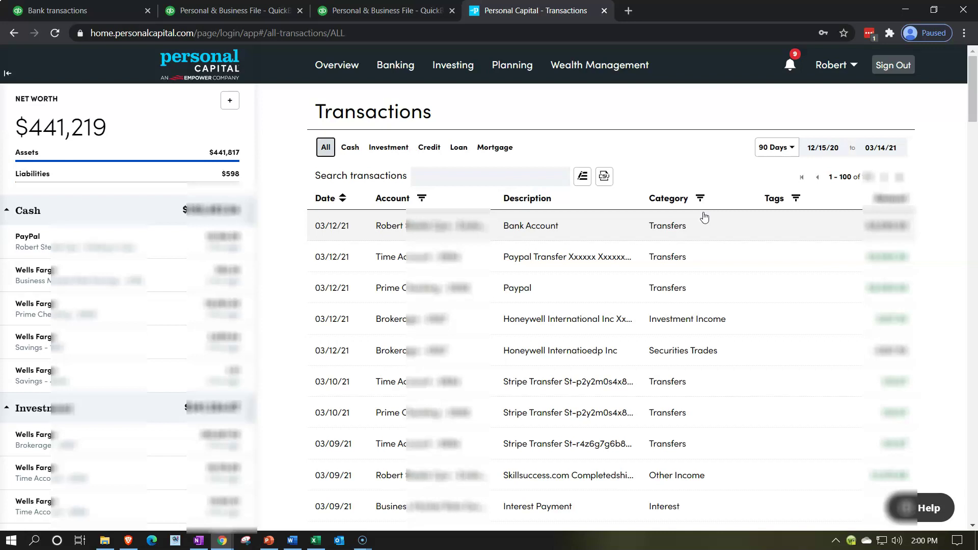
left_click(757, 236)
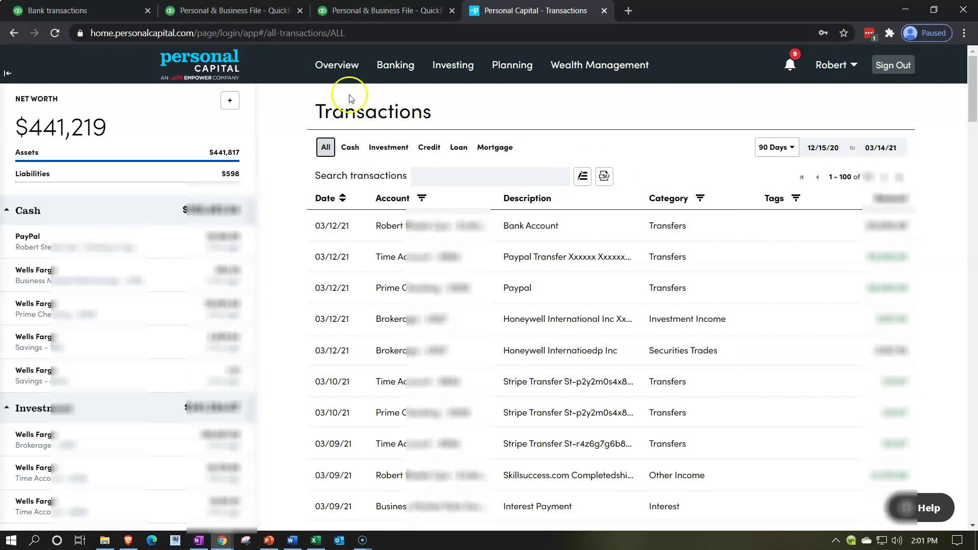
left_click(97, 11)
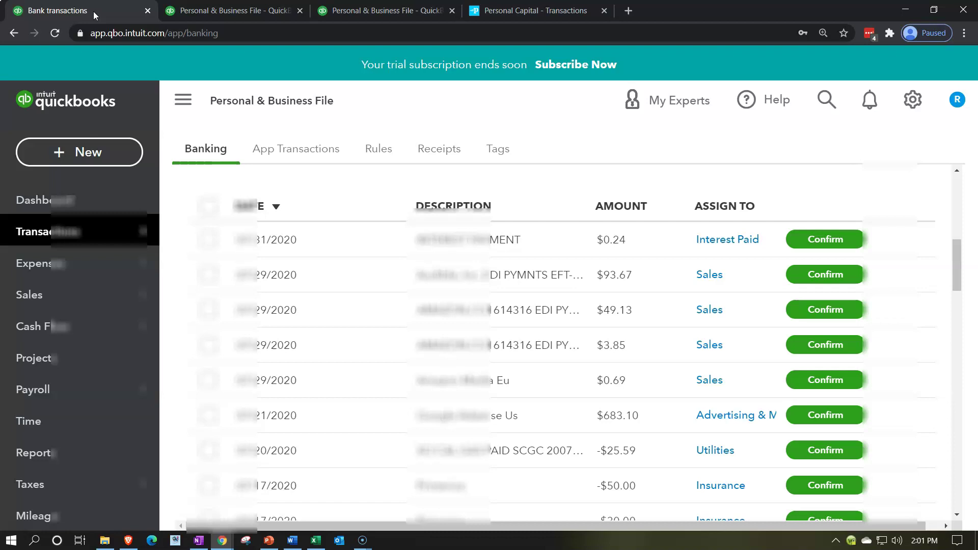
left_click(513, 14)
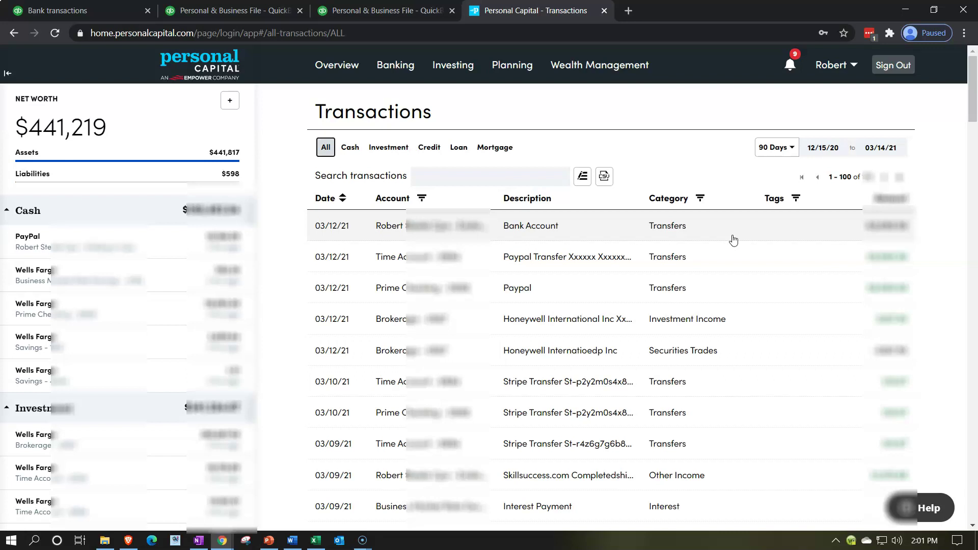
left_click(609, 189)
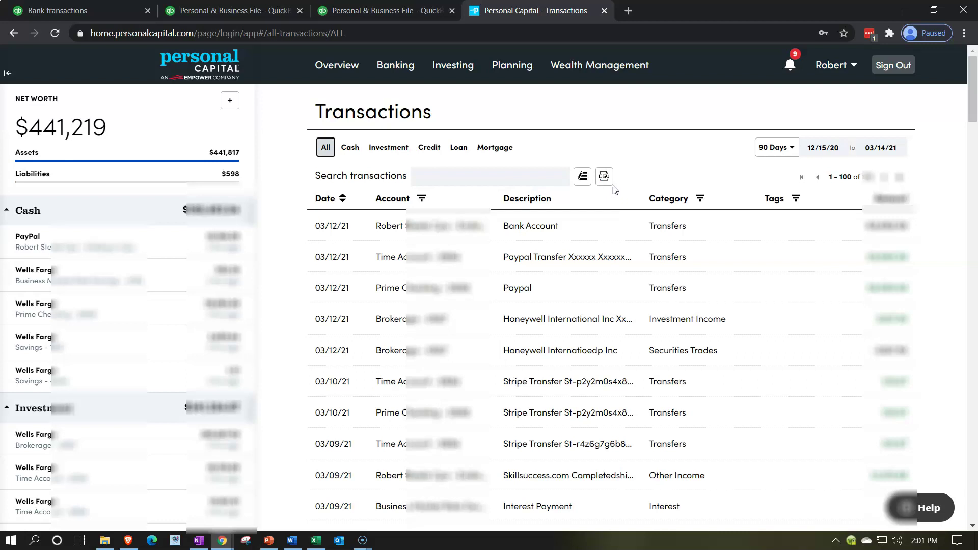
left_click(632, 179)
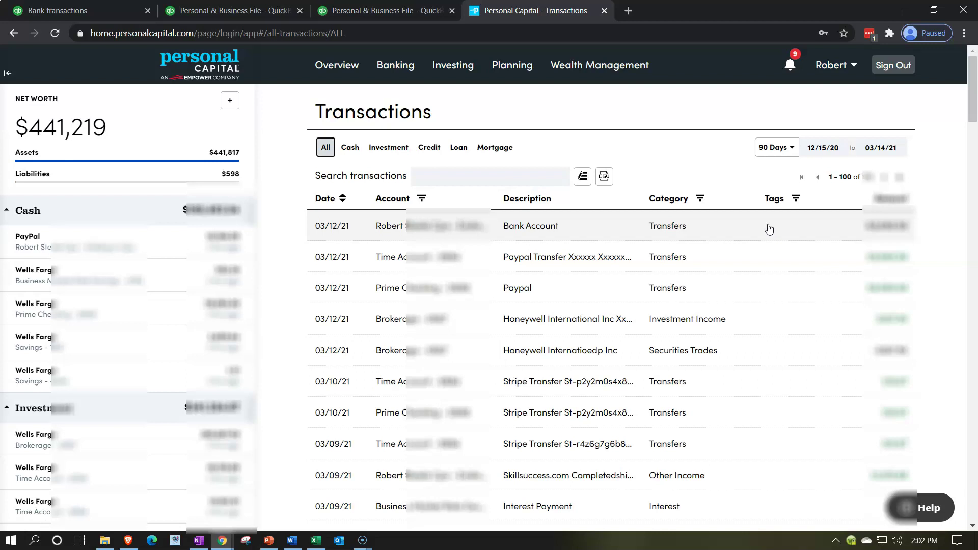
left_click(769, 261)
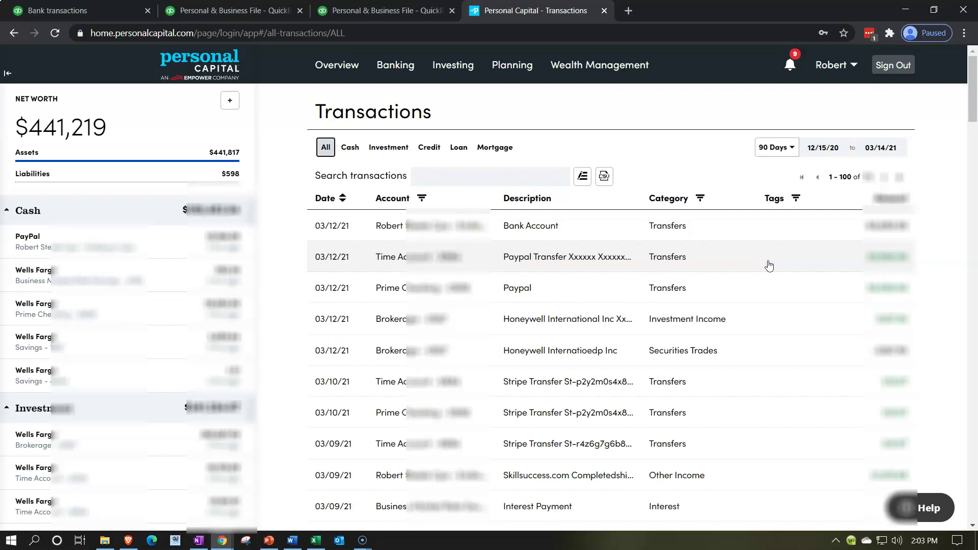
left_click(316, 541)
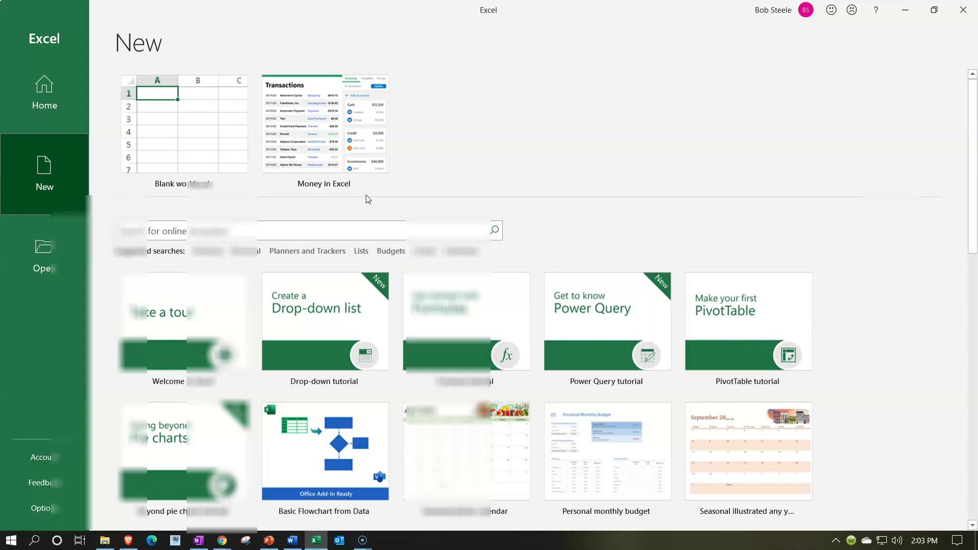
left_click(358, 180)
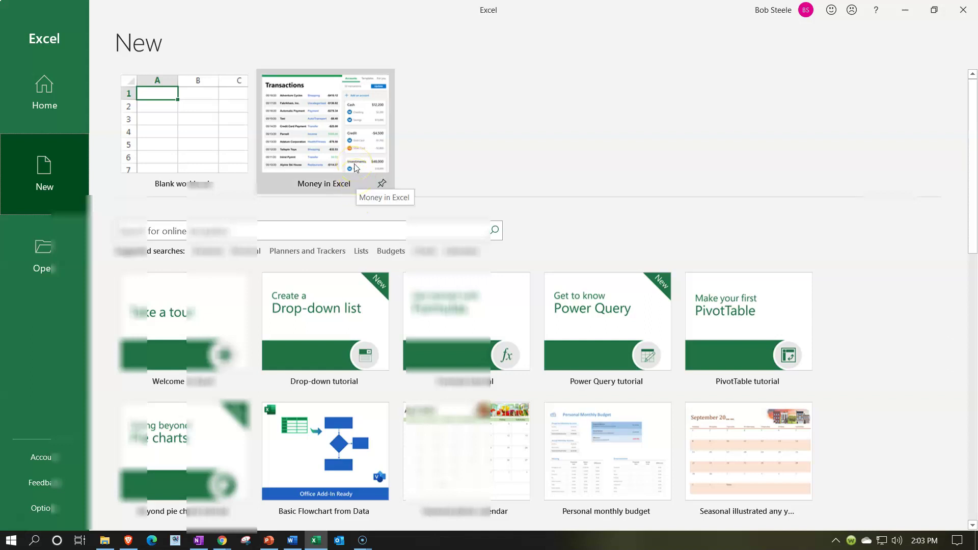
left_click(905, 11)
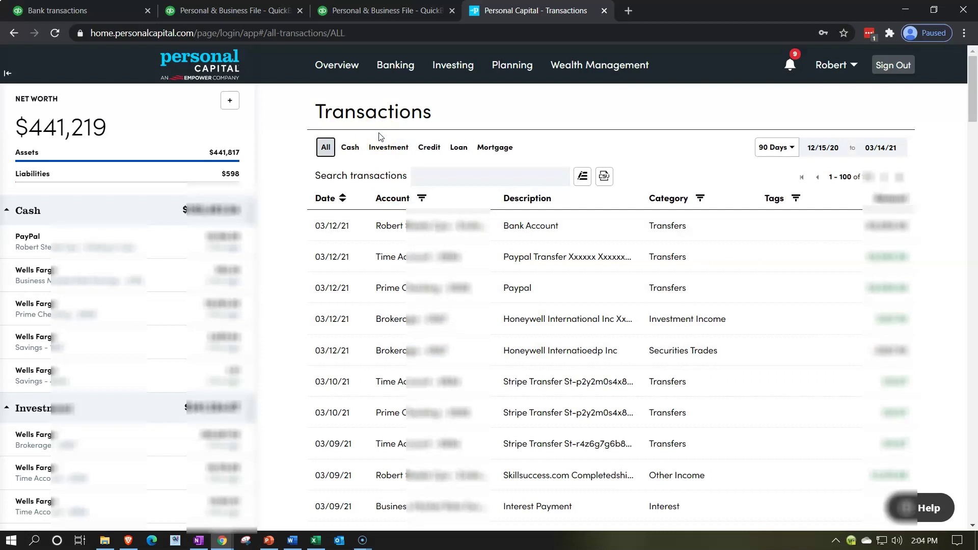
Open the PayPal account page and scroll through its $18,186.09 balance, chart and transactions
left_click(98, 244)
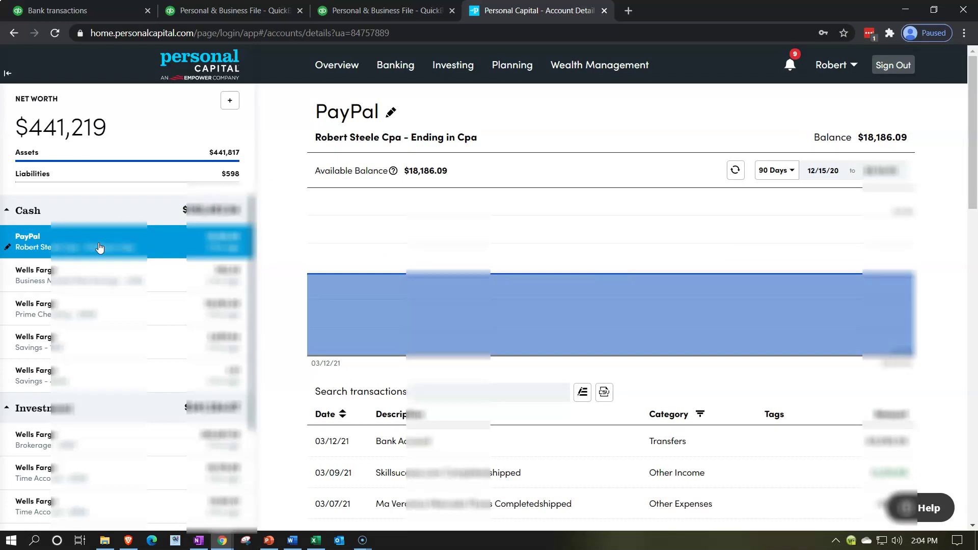
scroll(646, 396, "down", 1)
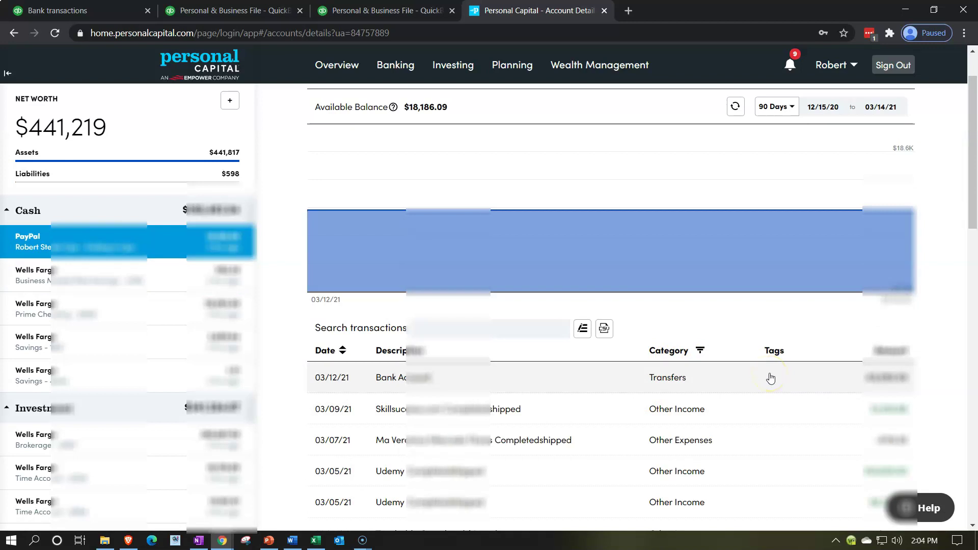
scroll(770, 378, "up", 1)
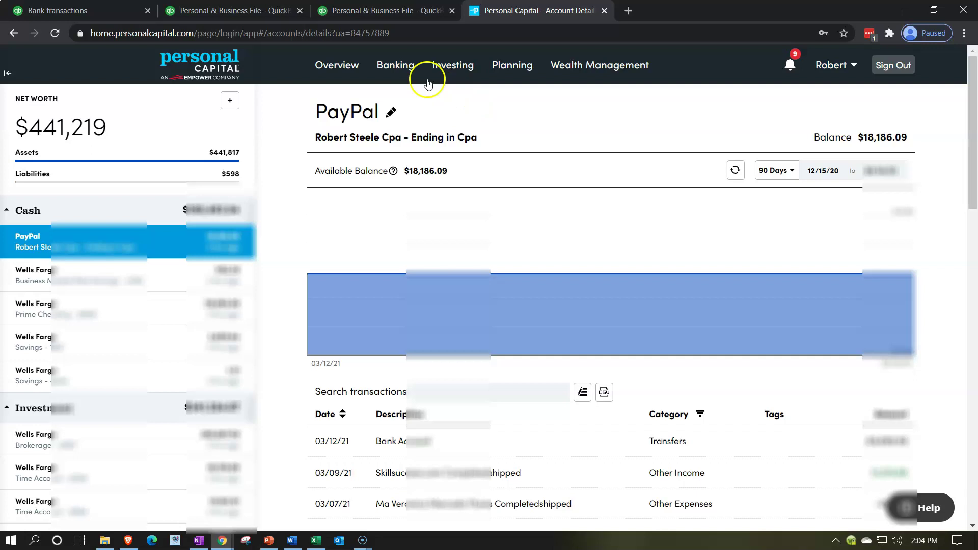
mouse_move(400, 66)
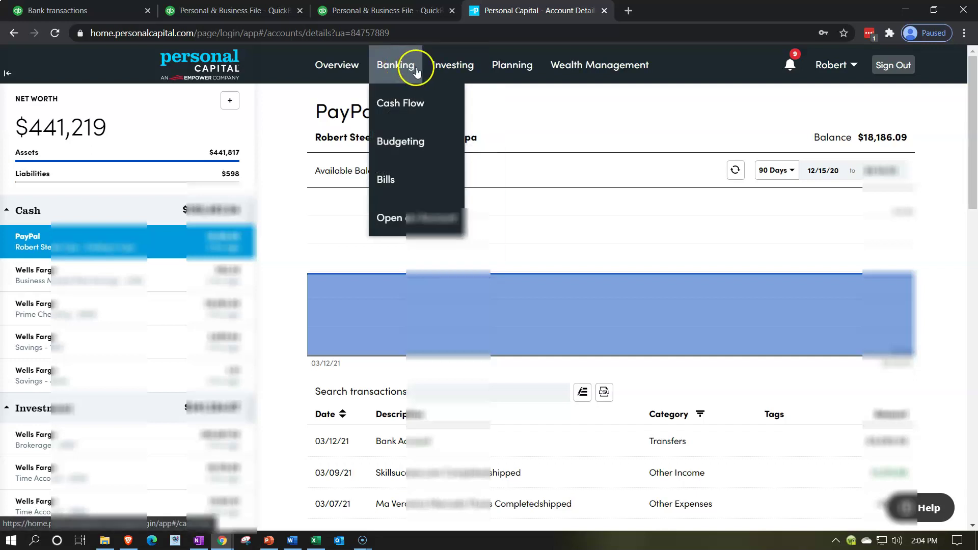
Show this month's Cash Flow income breakdown for 03/01/21–03/14/21
left_click(400, 95)
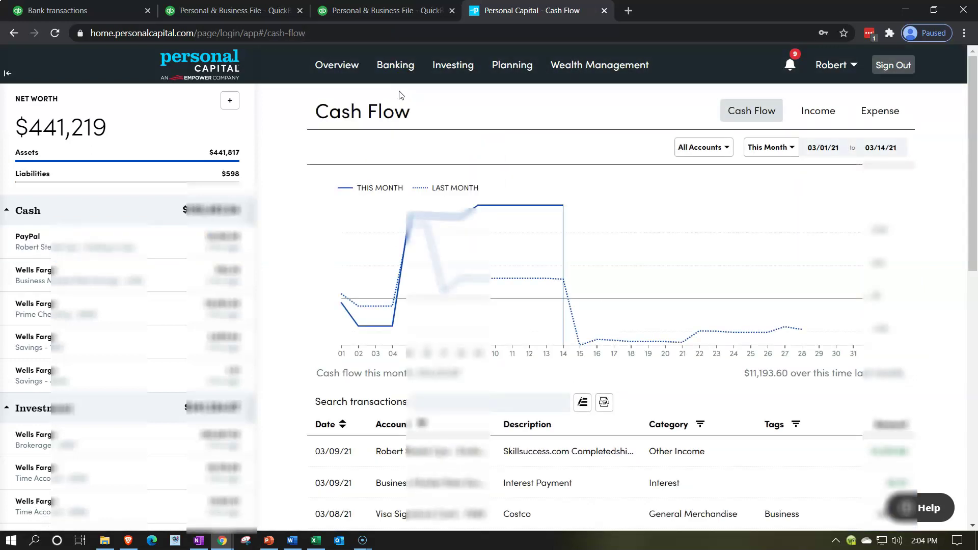
left_click(826, 106)
left_click(829, 107)
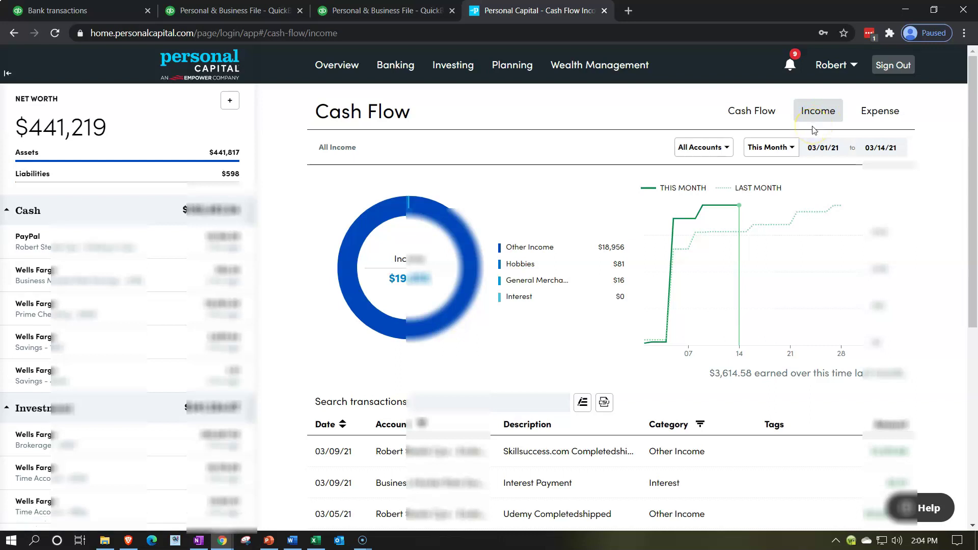
left_click(820, 124)
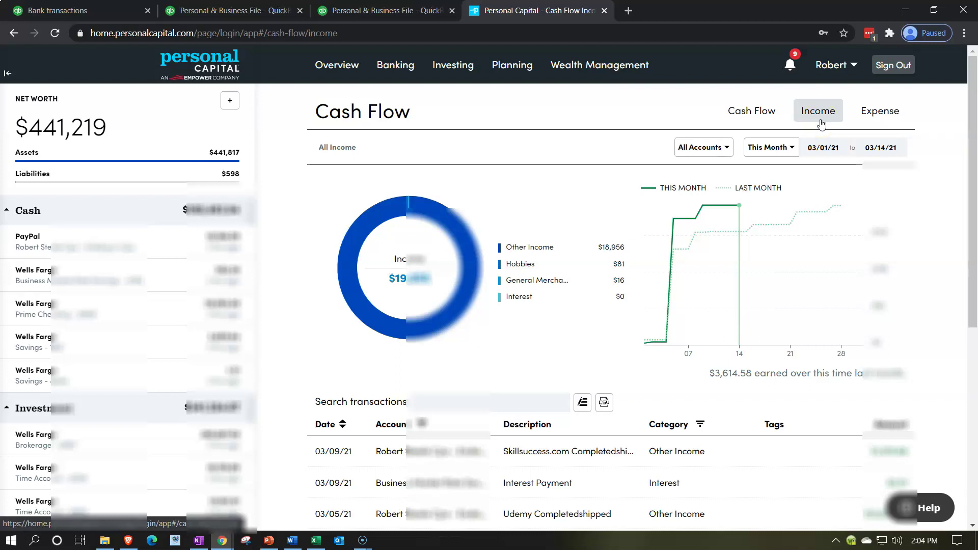
Compare the Expense view, then return to Income showing Other Income $18,956 and Hobbies $81
left_click(895, 113)
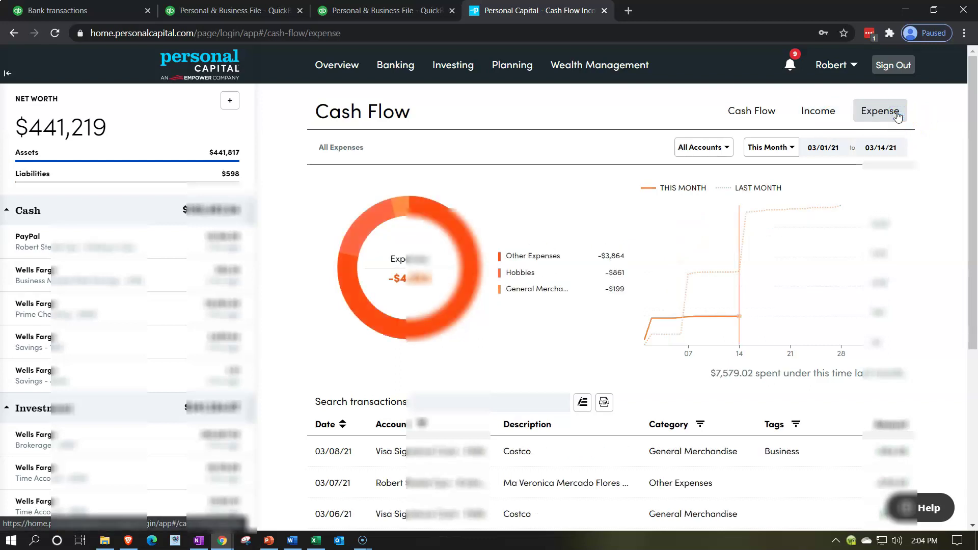
left_click(825, 113)
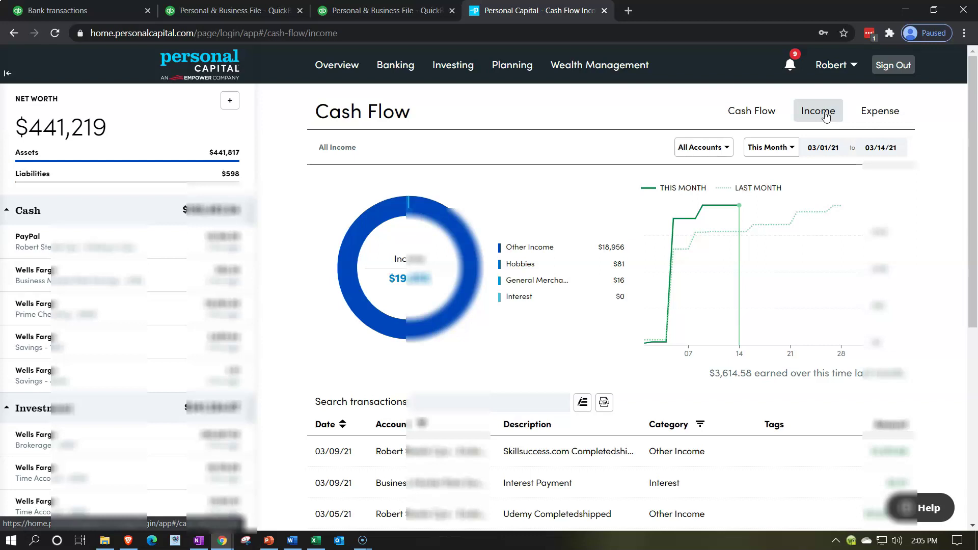
mouse_move(767, 214)
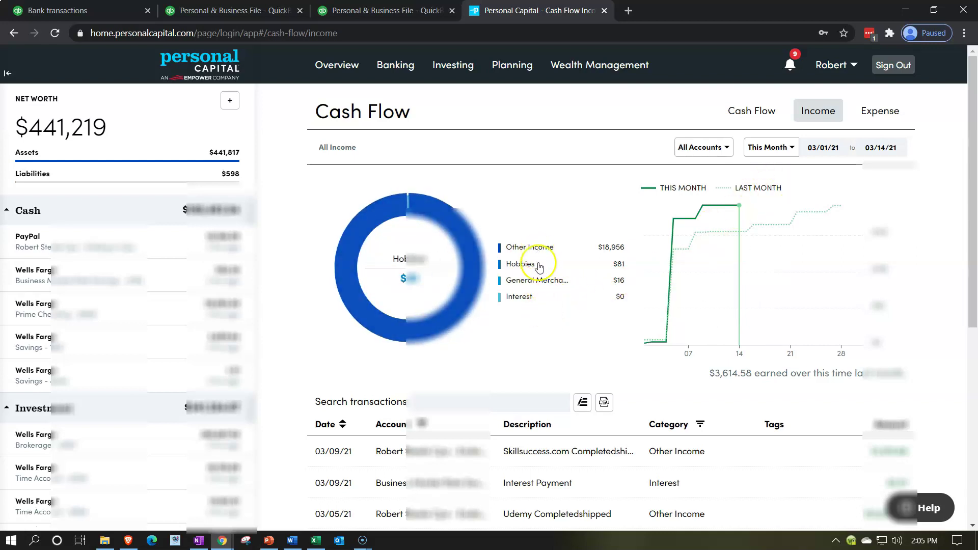
left_click(560, 333)
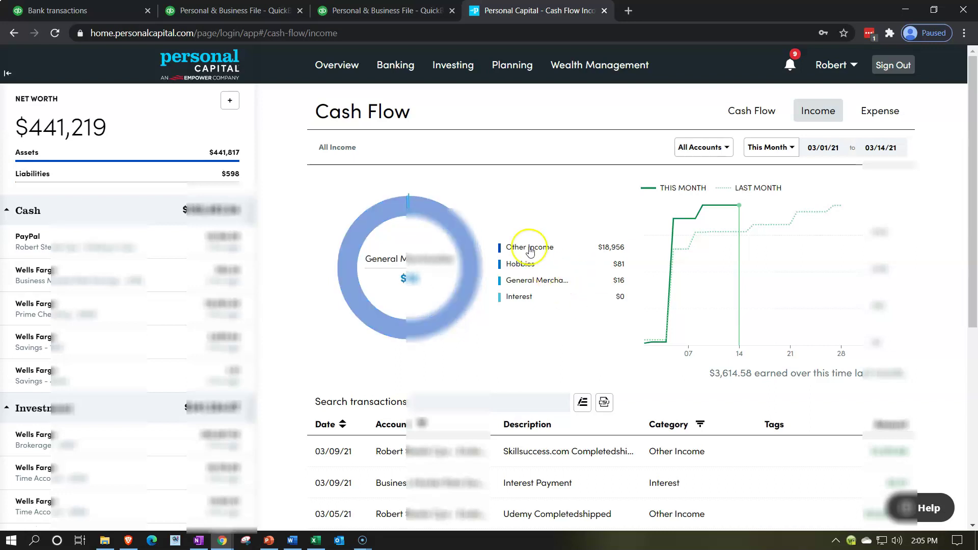
left_click(357, 76)
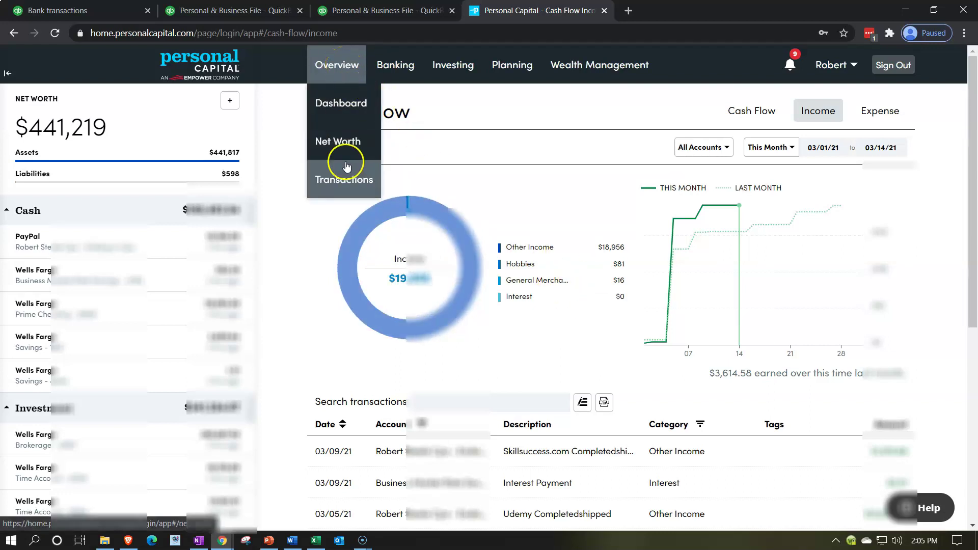
Go back to the all-accounts Transactions list for 12/15/20–03/14/21
left_click(345, 181)
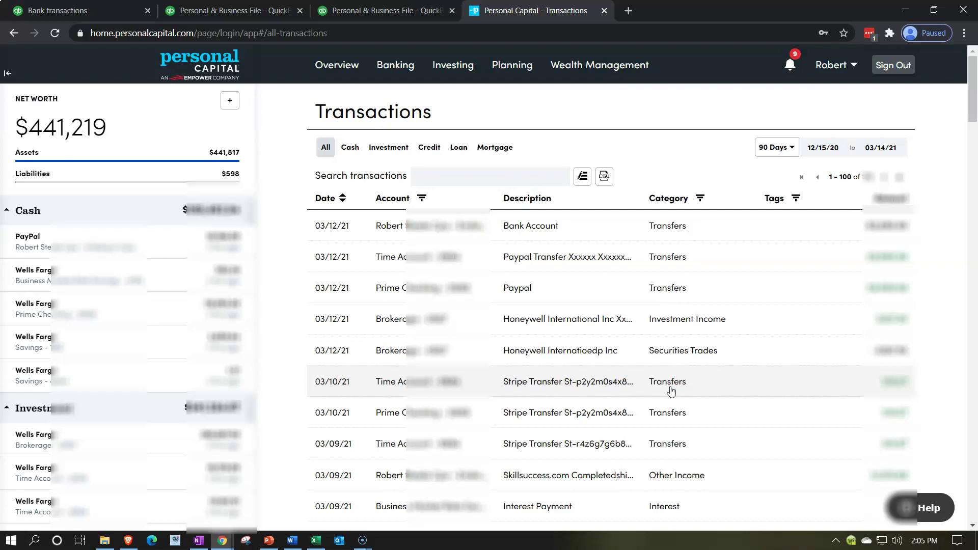
mouse_move(410, 70)
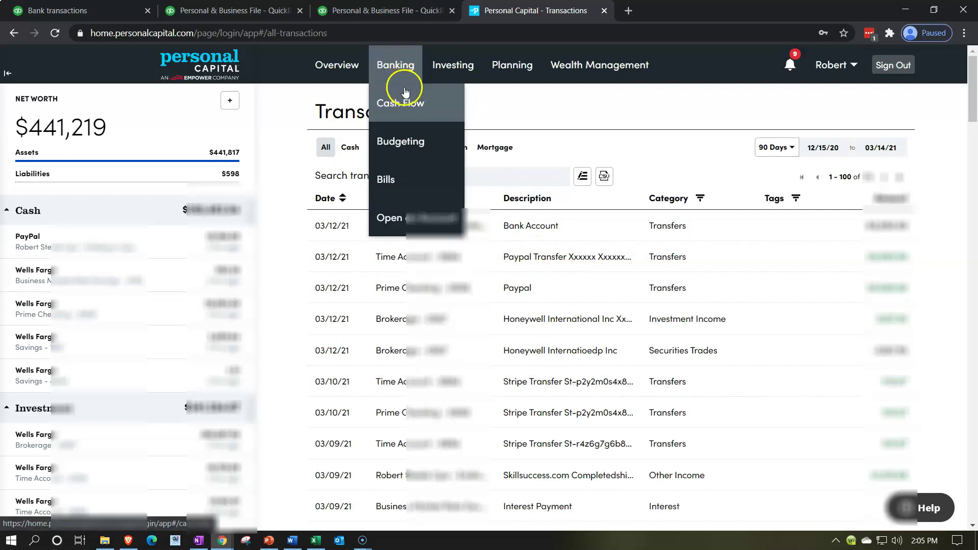